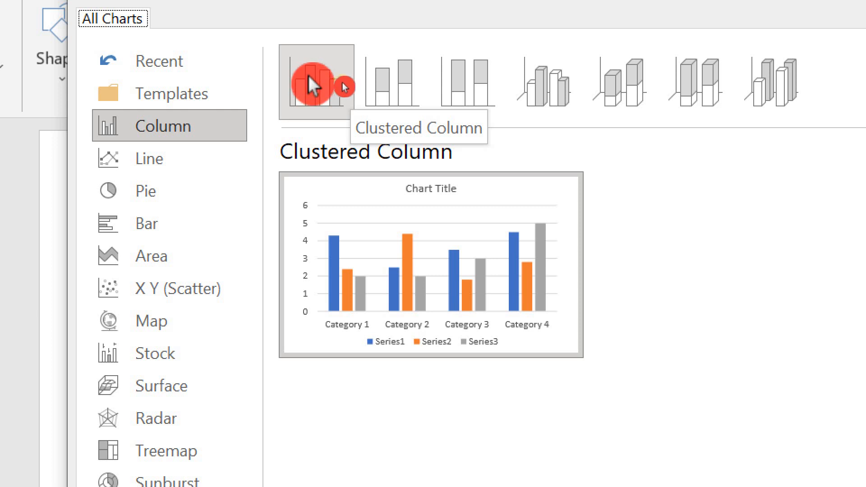
Step: Insert a Clustered Column chart on the slide
click(341, 83)
mouse_move(413, 273)
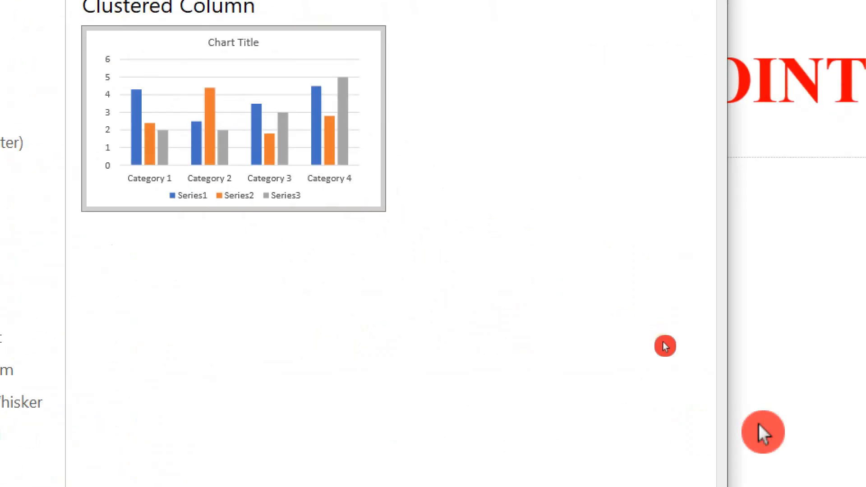
click(564, 402)
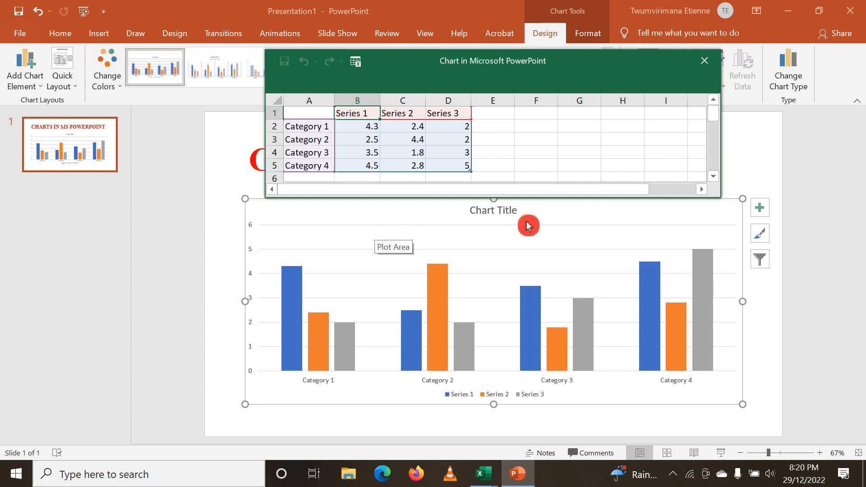
Step: Enlarge the chart's data sheet window in height and width to show more rows and columns
drag(326, 197, 323, 237)
drag(265, 186, 231, 186)
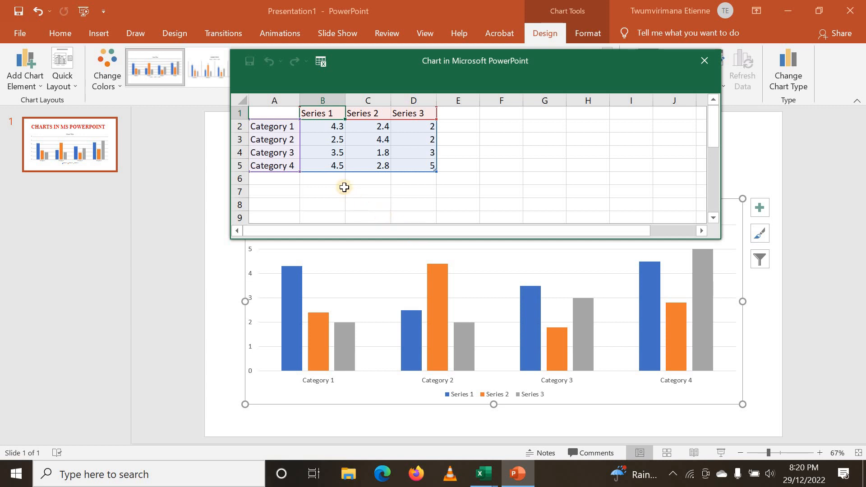
click(572, 90)
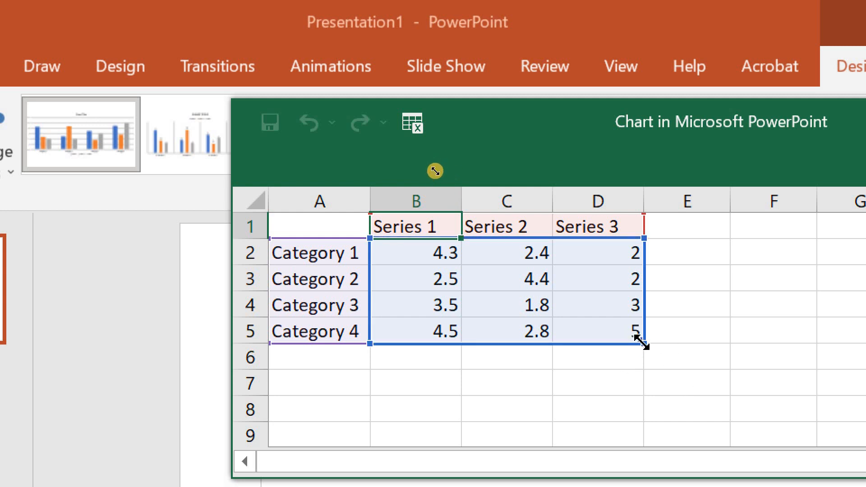
Step: Resize the chart data range to cover three categories and four series, ending at cell E4
drag(640, 344, 632, 270)
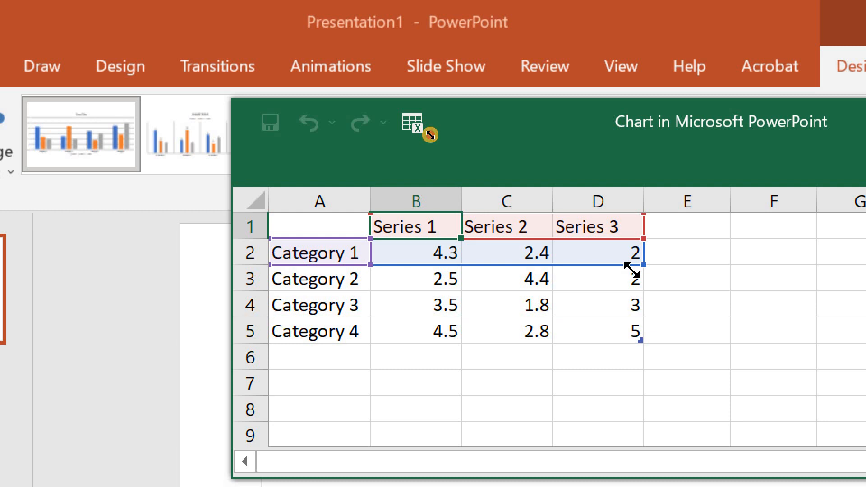
drag(632, 271, 670, 315)
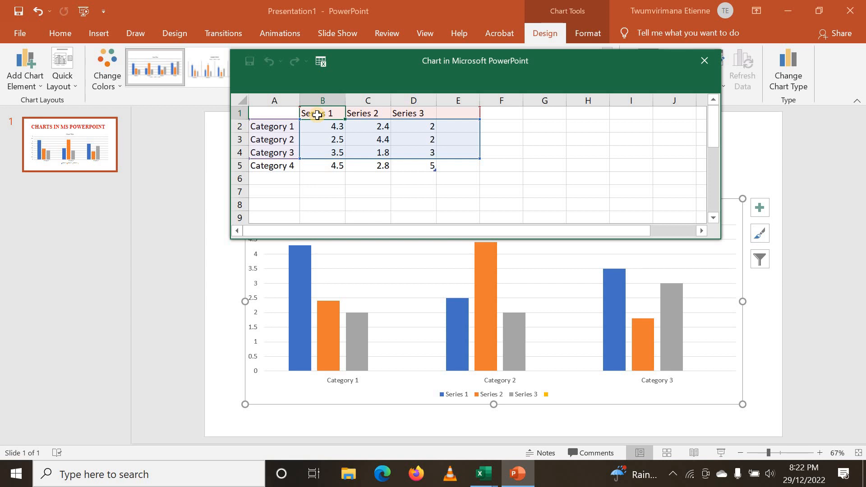
Step: Name the four series headers TEACHERS, NURSES, DRIVERS and PRIESTS in cells B1 to E1
text(TE)
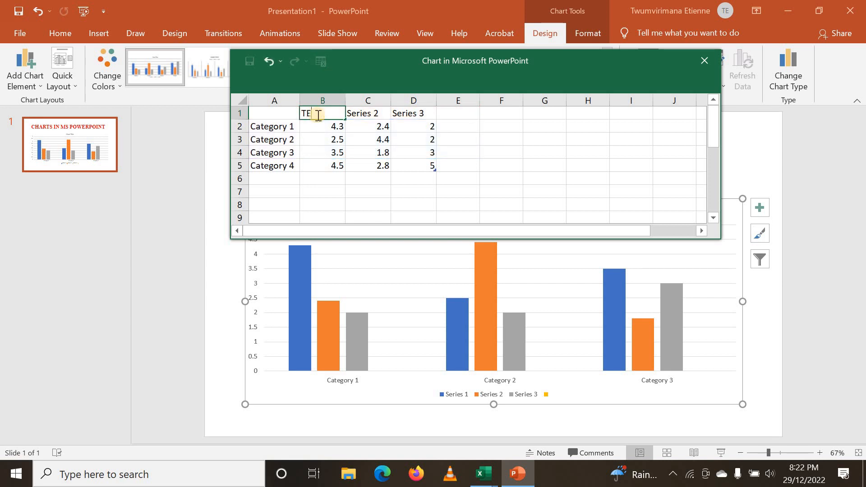
text(ACHERS)
key(Tab)
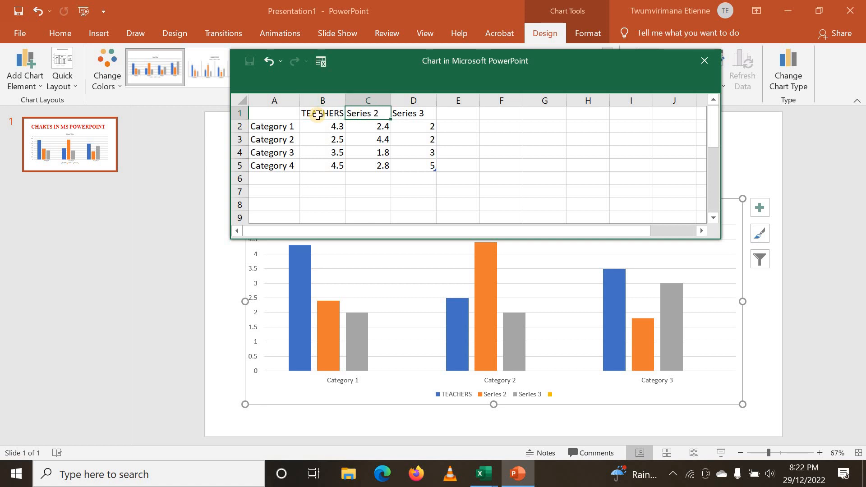
text(NURSES)
key(Tab)
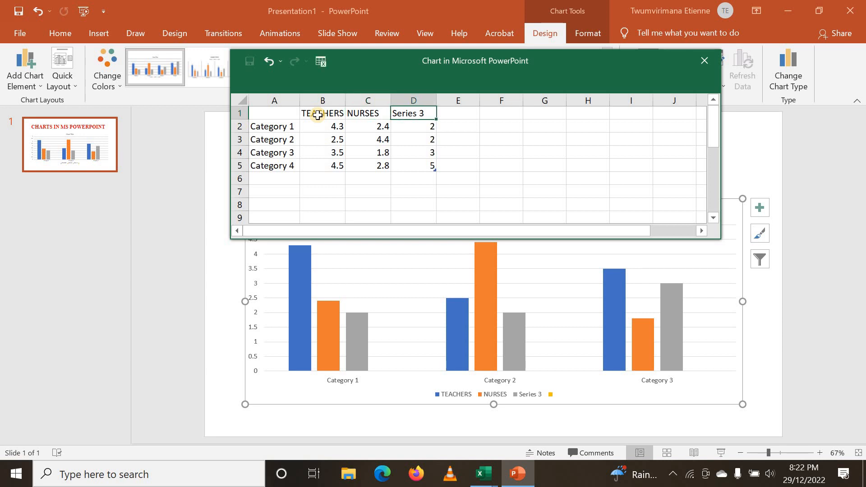
text(DRIVERS)
key(Tab)
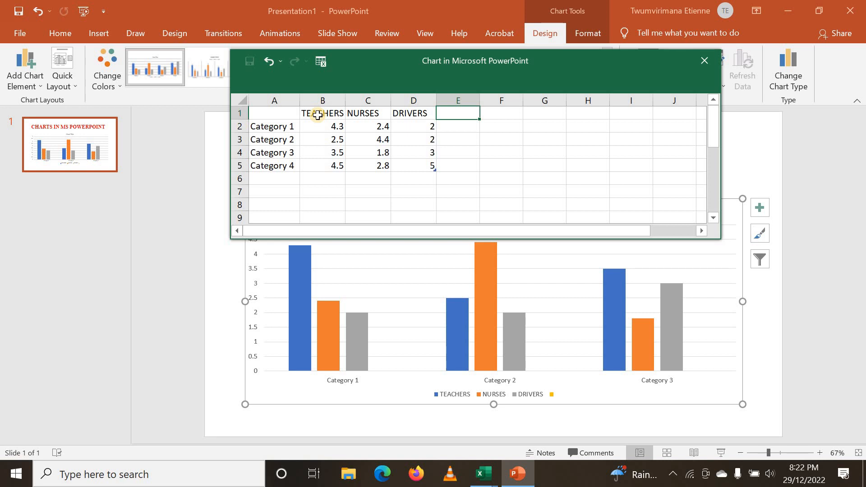
text(PRIESTS)
click(430, 165)
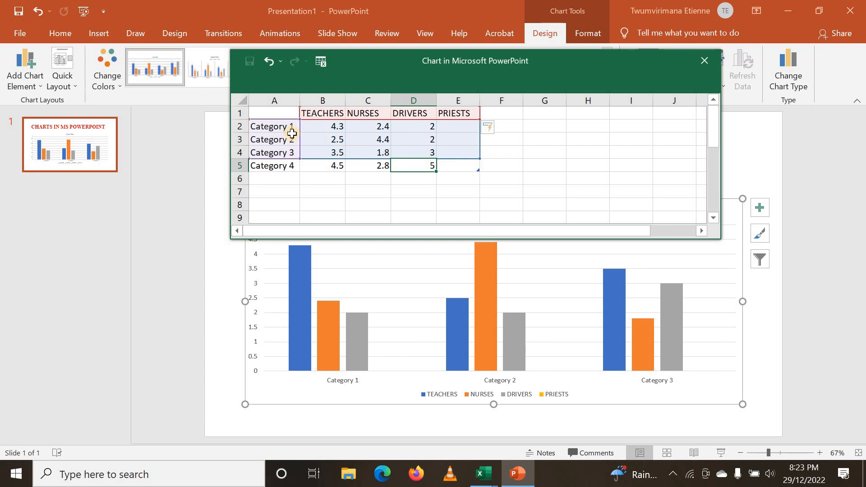
Step: Rename the first category in the chart data as KARONGI
click(278, 128)
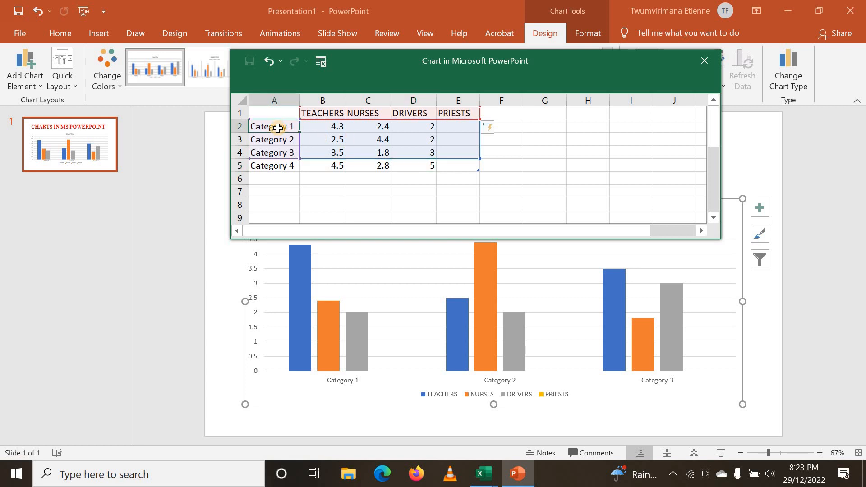
text(KA)
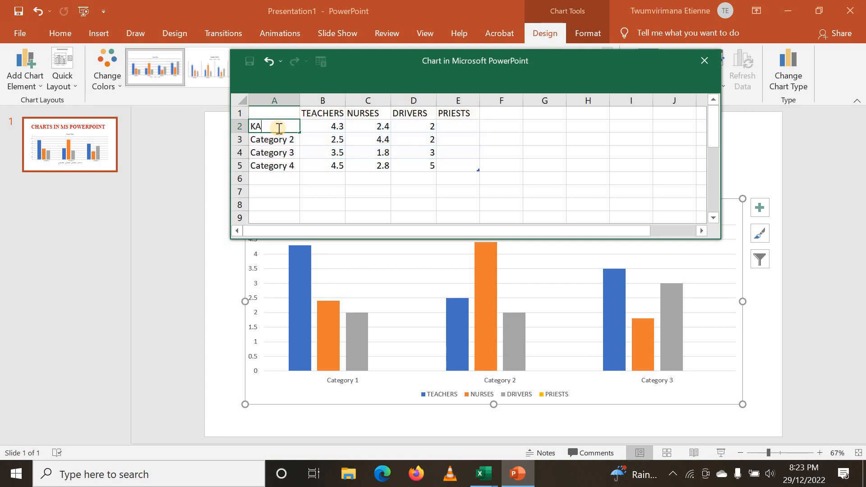
text(RONGI)
Step: Enter KARONGI's values: 17000 teachers, 11000 nurses, 5000 drivers and 156 priests
click(319, 128)
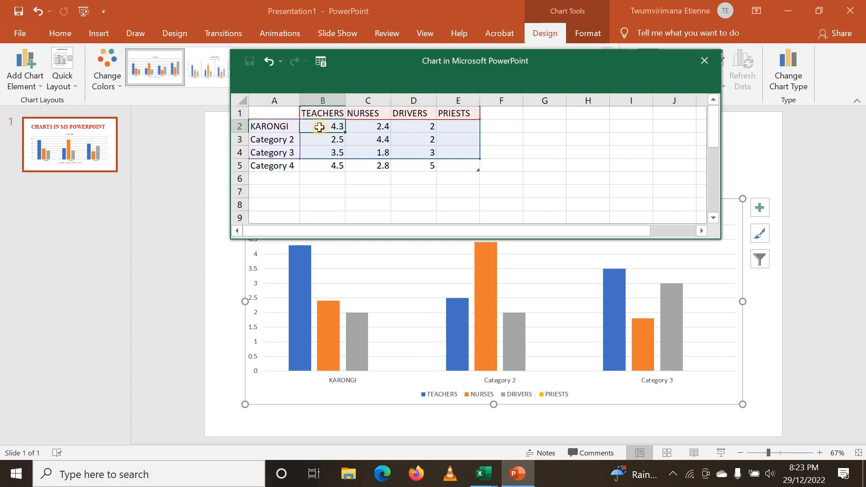
text(1)
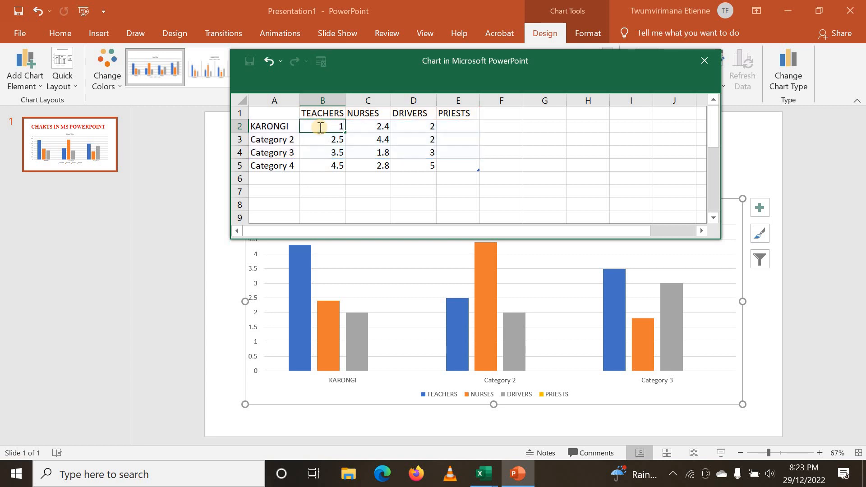
text(7000)
key(Tab)
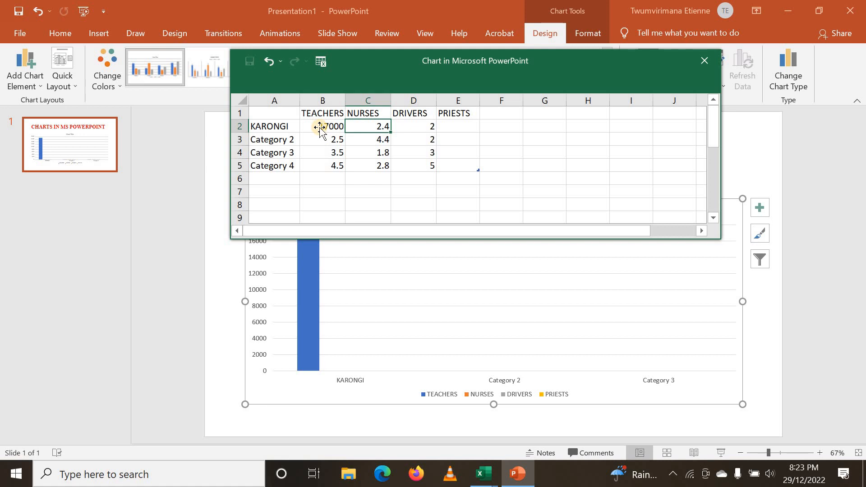
text(11000)
key(Tab)
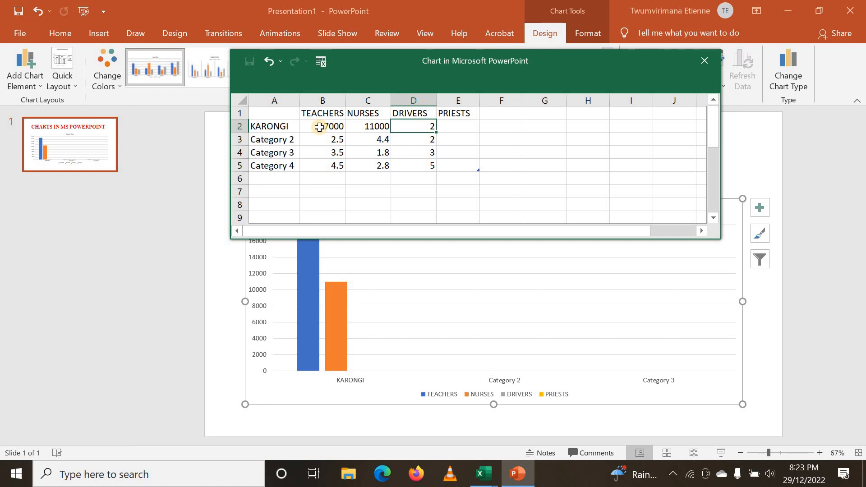
text(5000)
key(Tab)
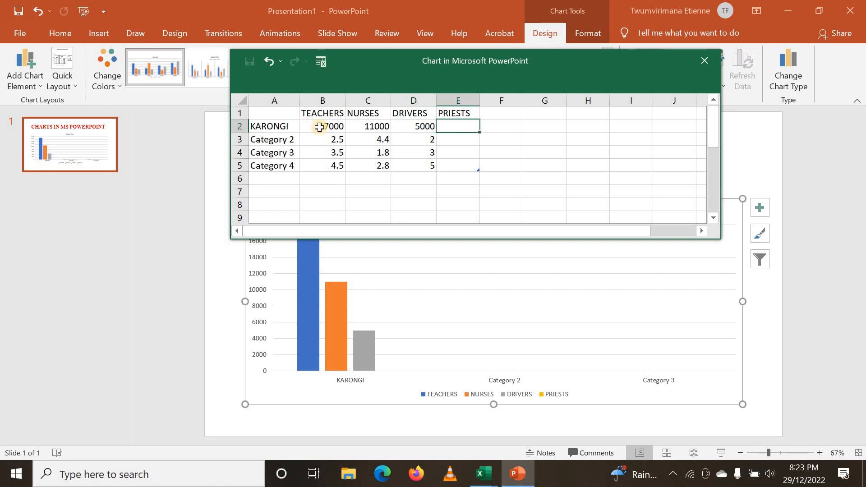
text(156)
key(Tab)
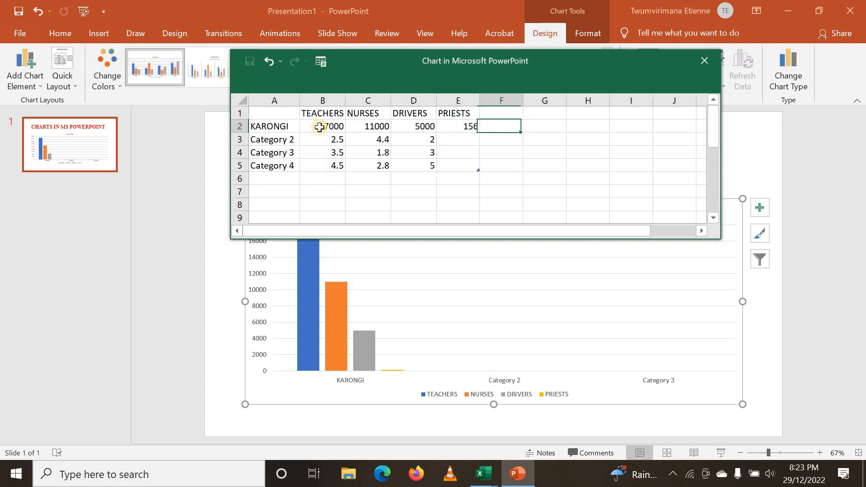
Step: Rename the second category in the chart data as NYAMAGABE
click(264, 140)
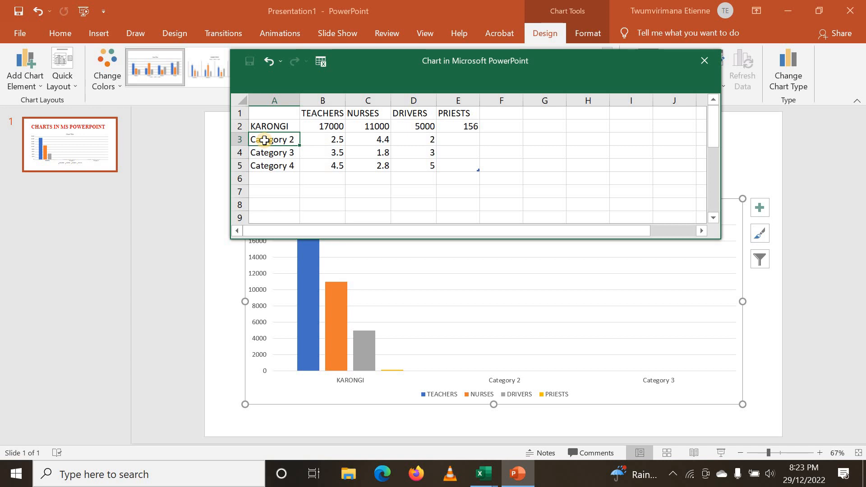
text(NYAMAGABE)
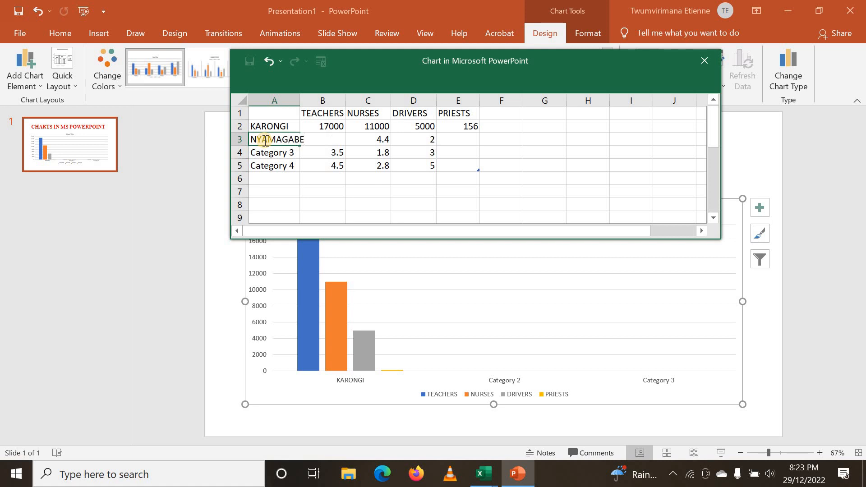
key(Tab)
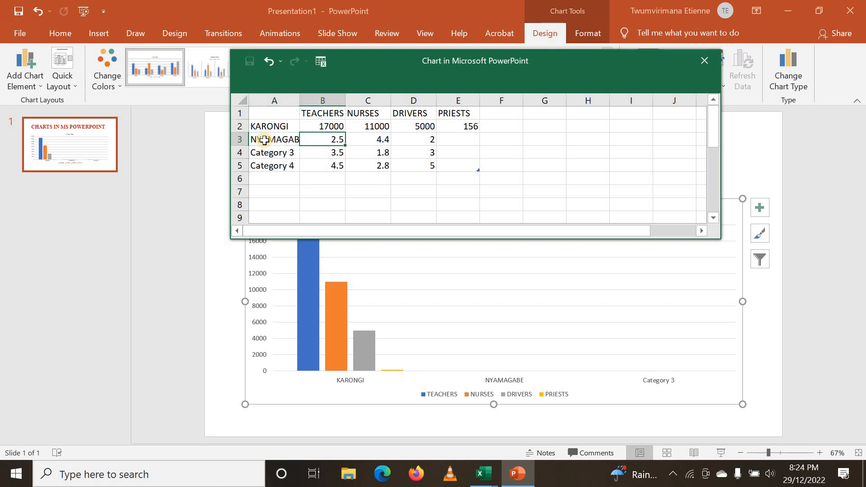
Step: Enter 18000 teachers, 7000 nurses and 7000 drivers for NYAMAGABE
text(18000)
key(Tab)
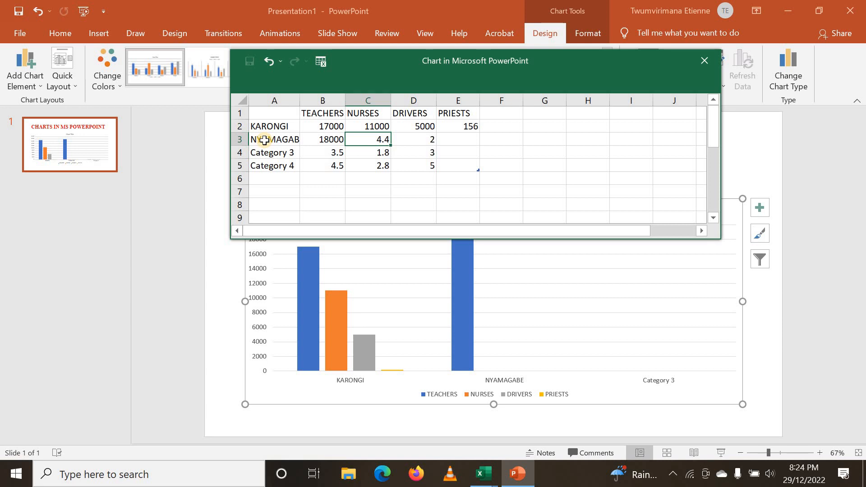
text(70000)
key(BackSpace)
key(Tab)
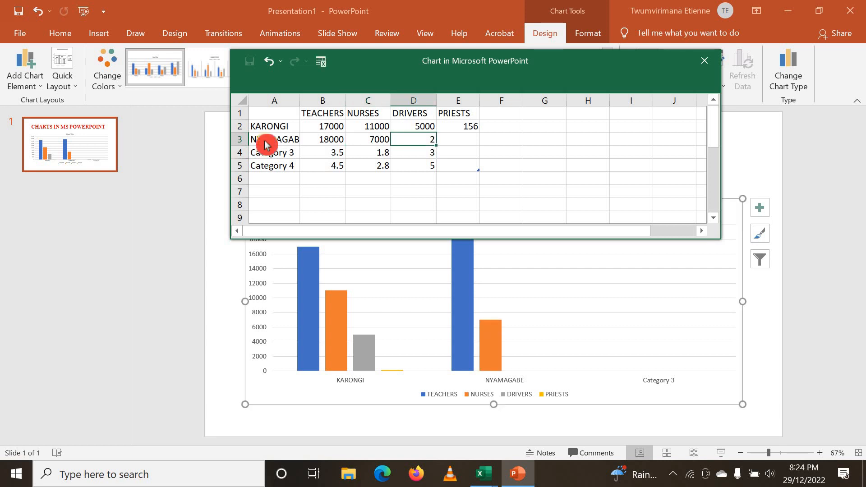
text(7000)
key(Tab)
key(Tab)
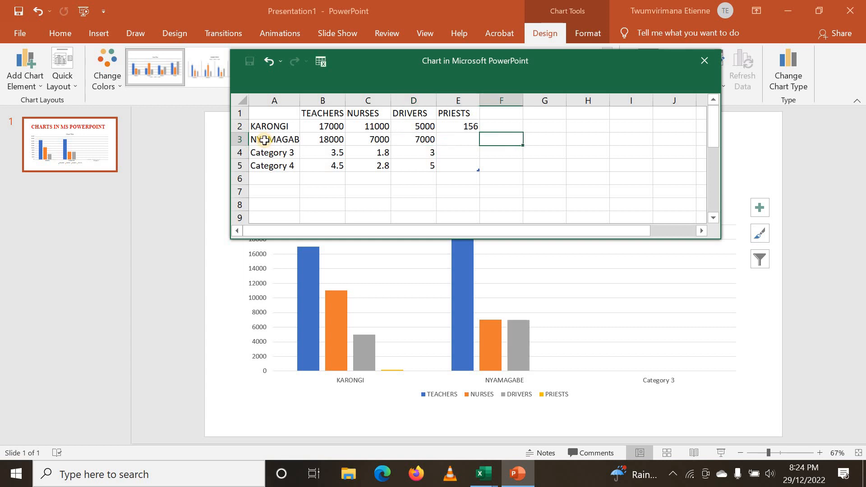
Step: Set the number of priests for NYAMAGABE to 200
key(Down)
key(Up)
key(Left)
text(2000)
key(BackSpace)
key(Return)
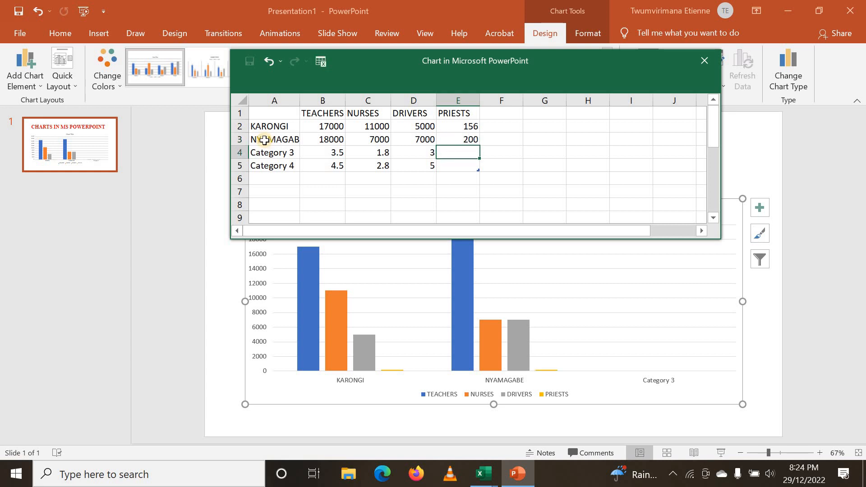
Step: Rename the third category in the chart data as KICUKIRO
key(Left)
key(Left)
key(Left)
key(Left)
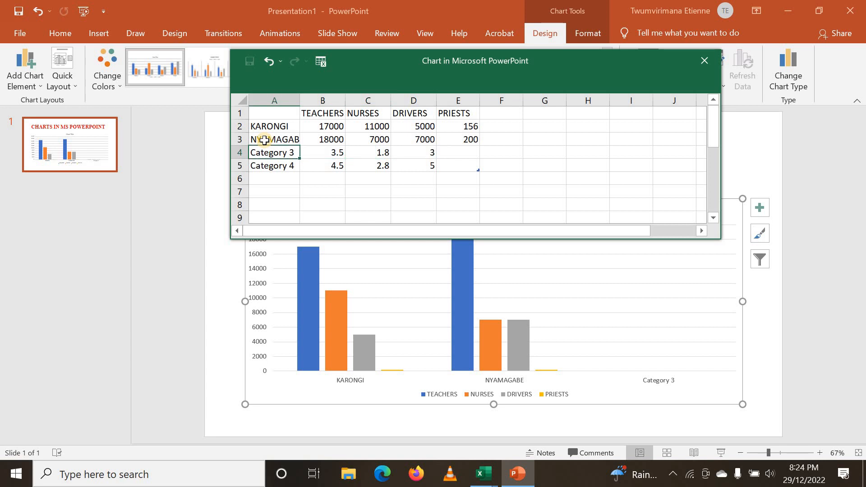
text(KICUKIRO)
key(Tab)
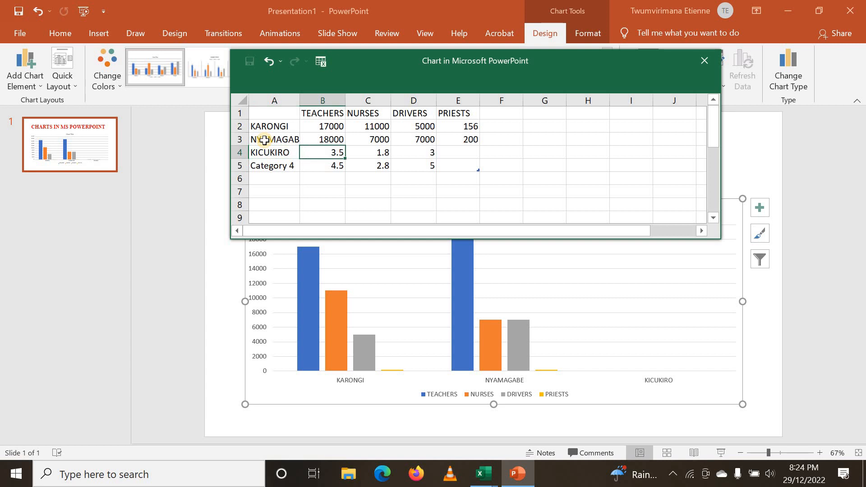
Step: Enter 20000 teachers, 15000 nurses, 11000 drivers and 2000 priests for KICUKIRO, and close the chart's data sheet
text(20000)
key(Tab)
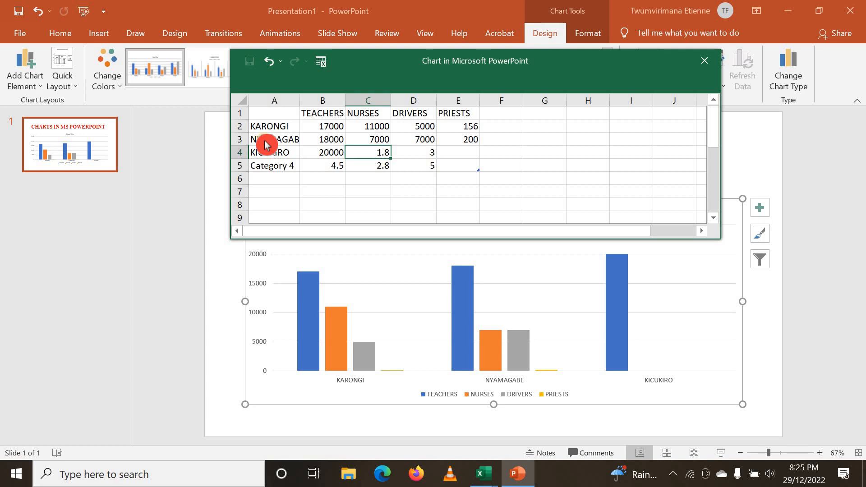
text(15000)
key(Tab)
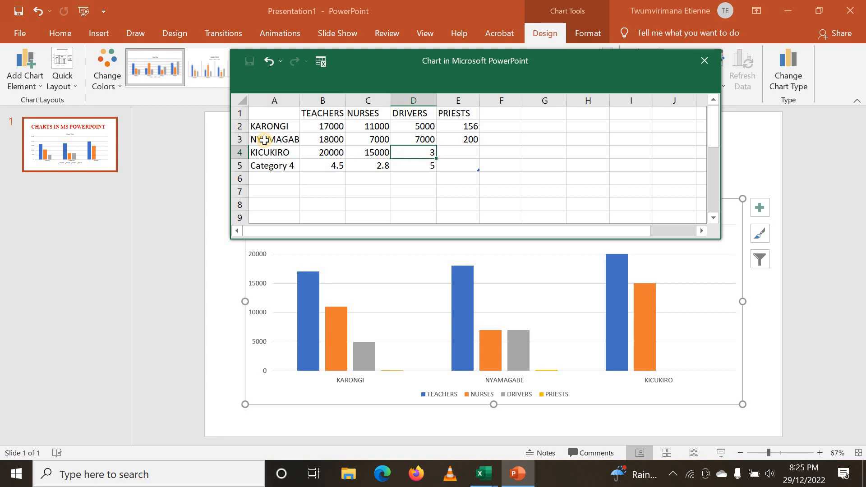
text(11000)
key(Tab)
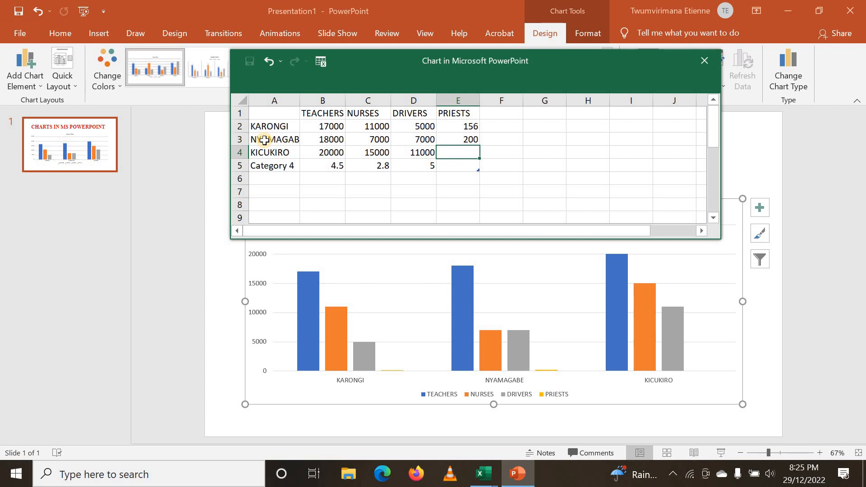
text(1)
key(BackSpace)
text(2000)
key(Tab)
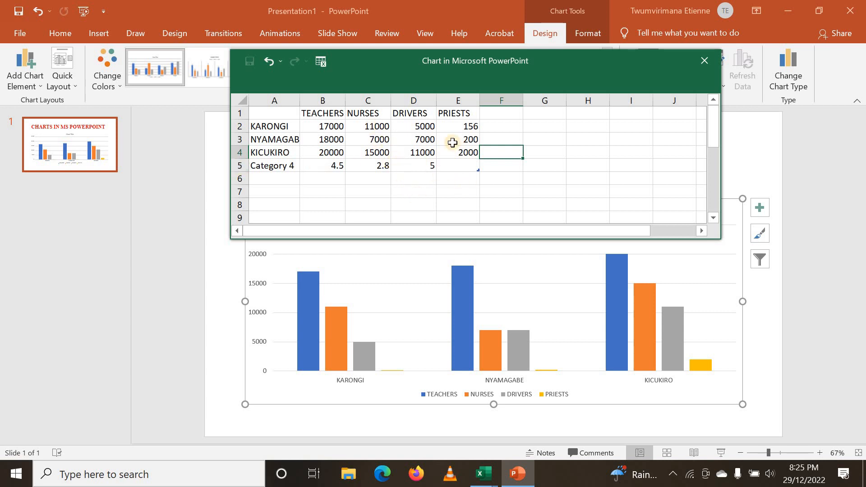
click(473, 137)
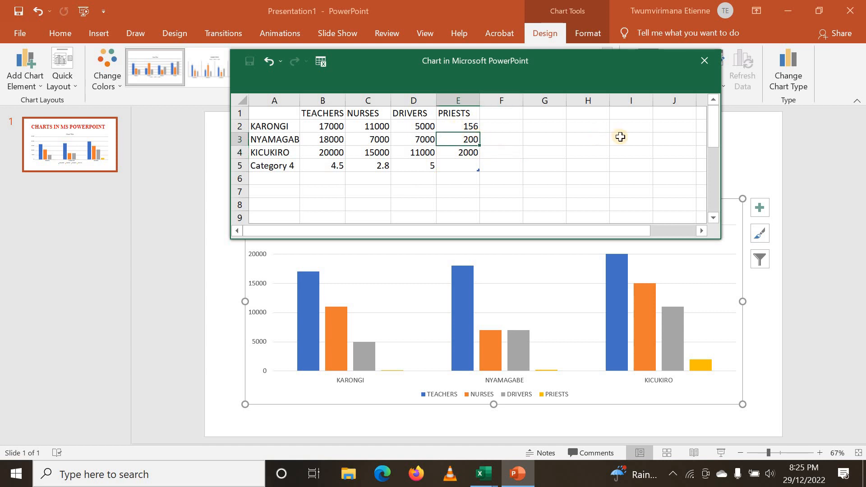
click(706, 70)
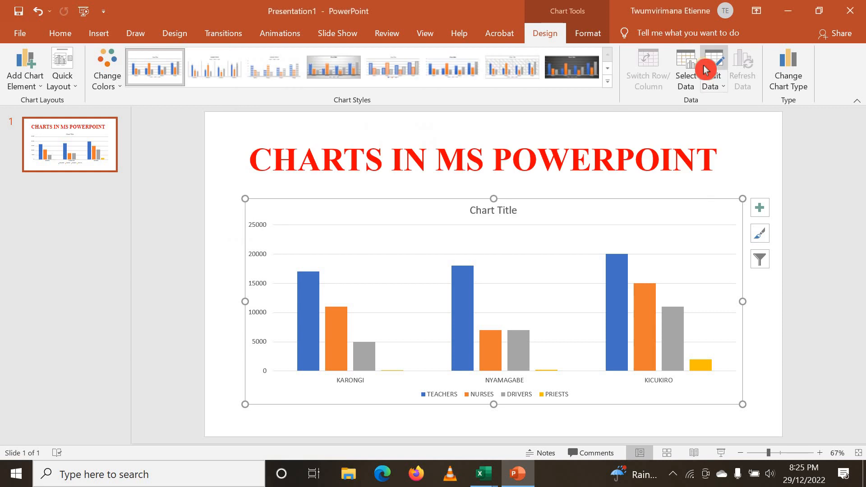